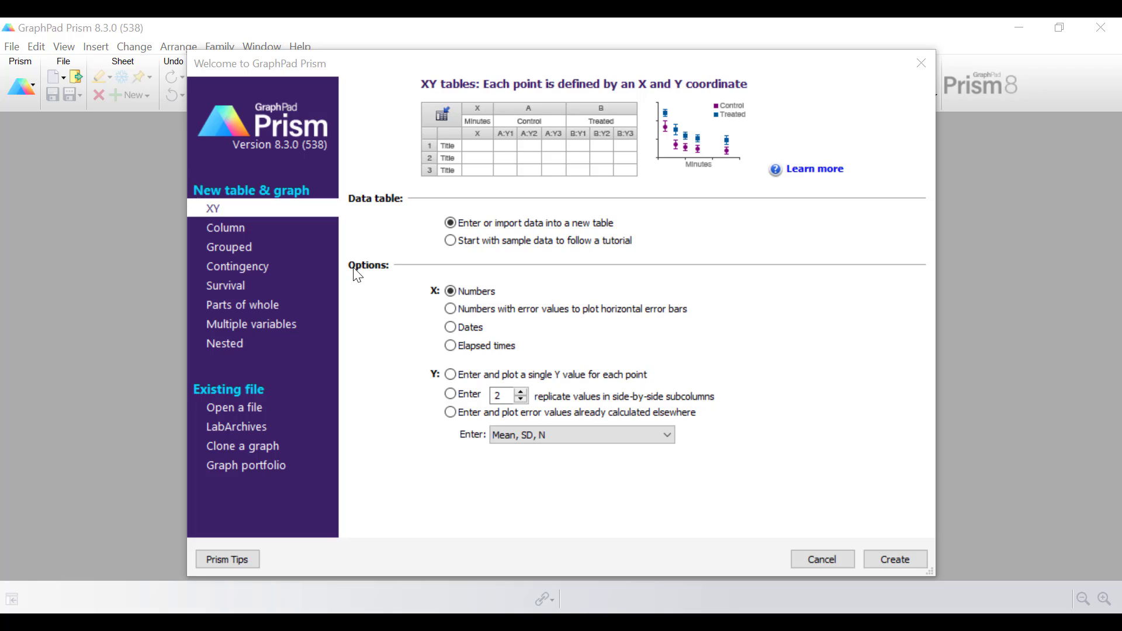
# - Create a Column data table, Data 1, with replicate values stacked into columns
pyautogui.click(210, 231)
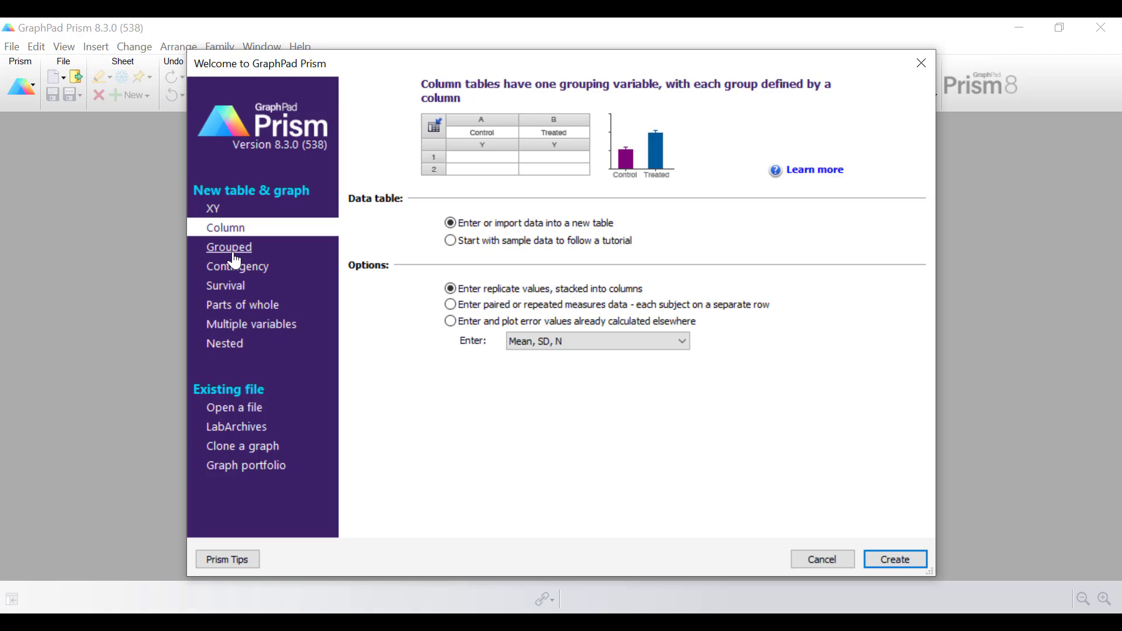
pyautogui.click(234, 250)
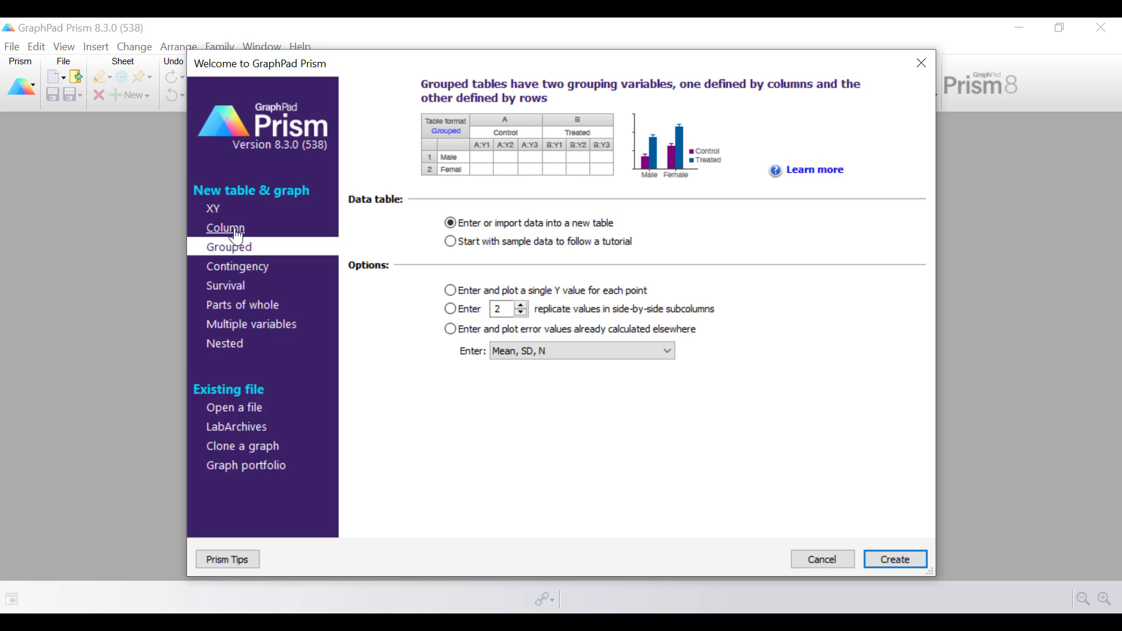
pyautogui.click(237, 235)
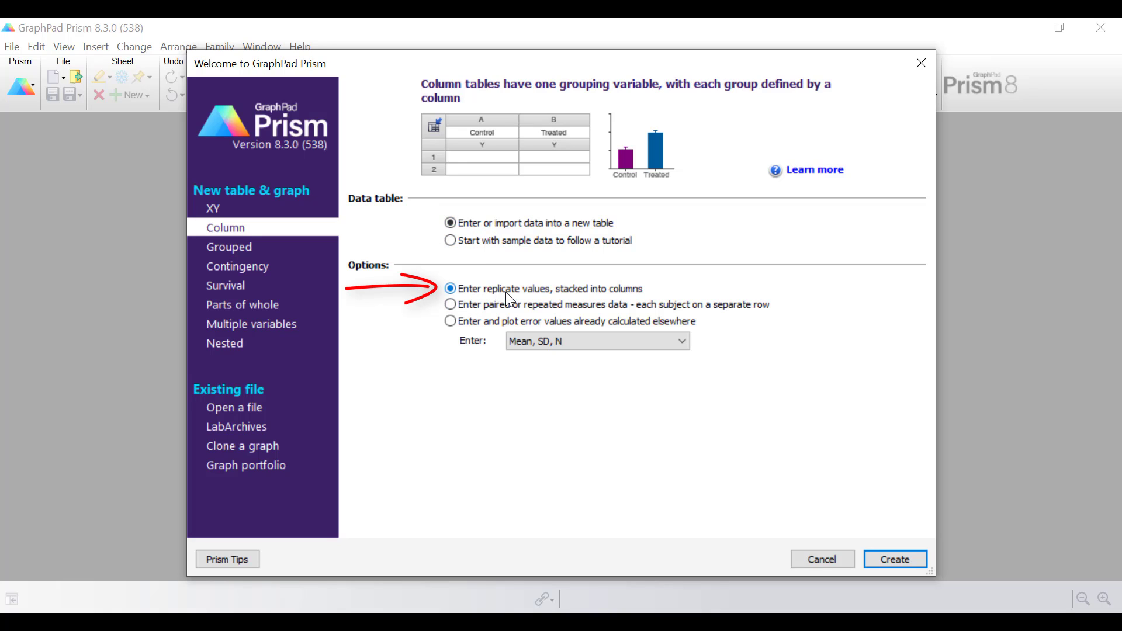
pyautogui.click(896, 561)
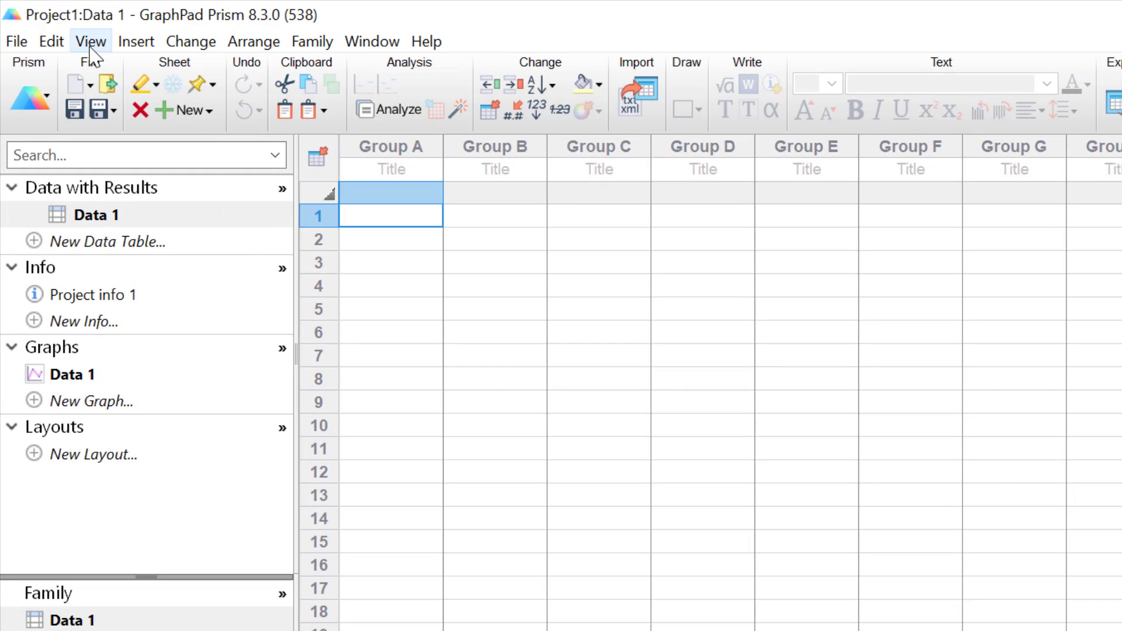
# - Show row titles and fill in age groups 0-4 to 100+ with negative Male and positive Female values
pyautogui.click(91, 42)
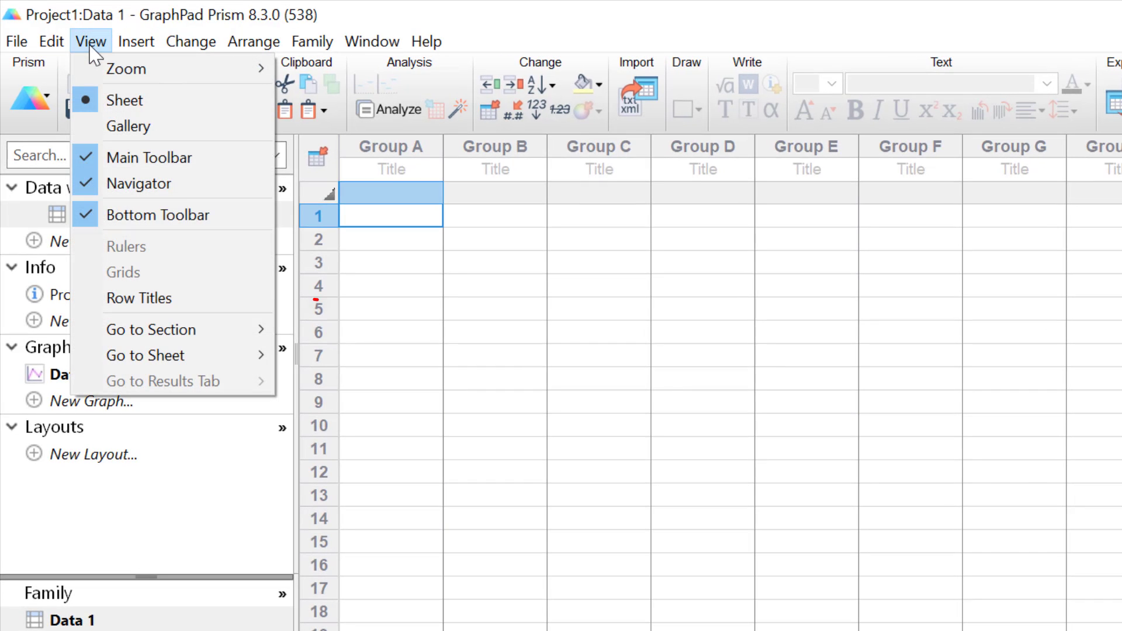
pyautogui.click(193, 304)
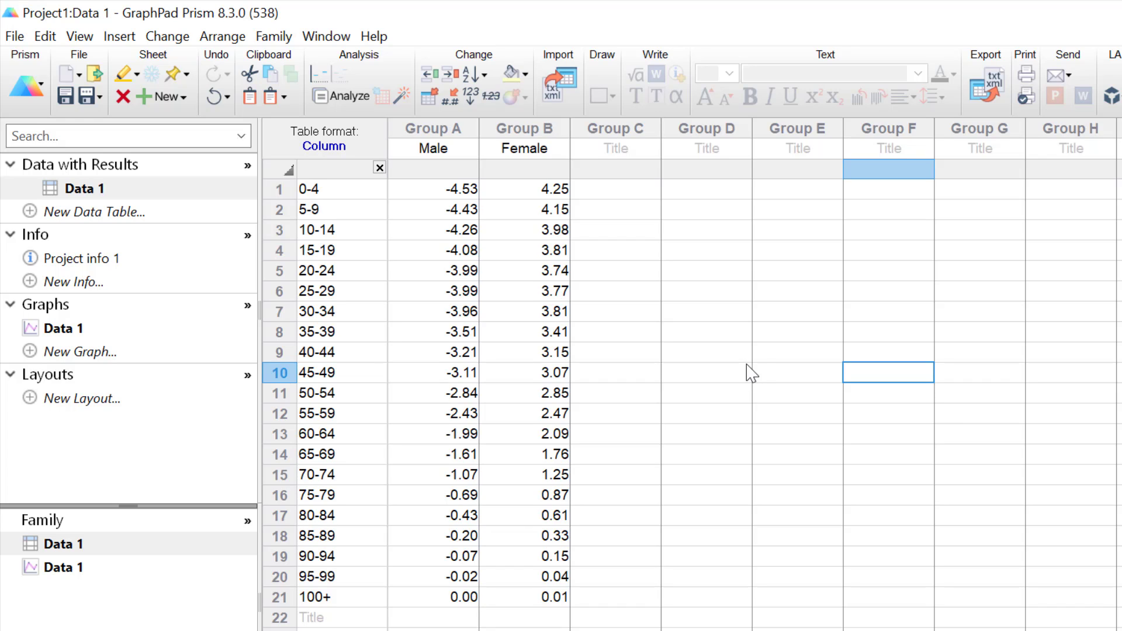
pyautogui.click(333, 191)
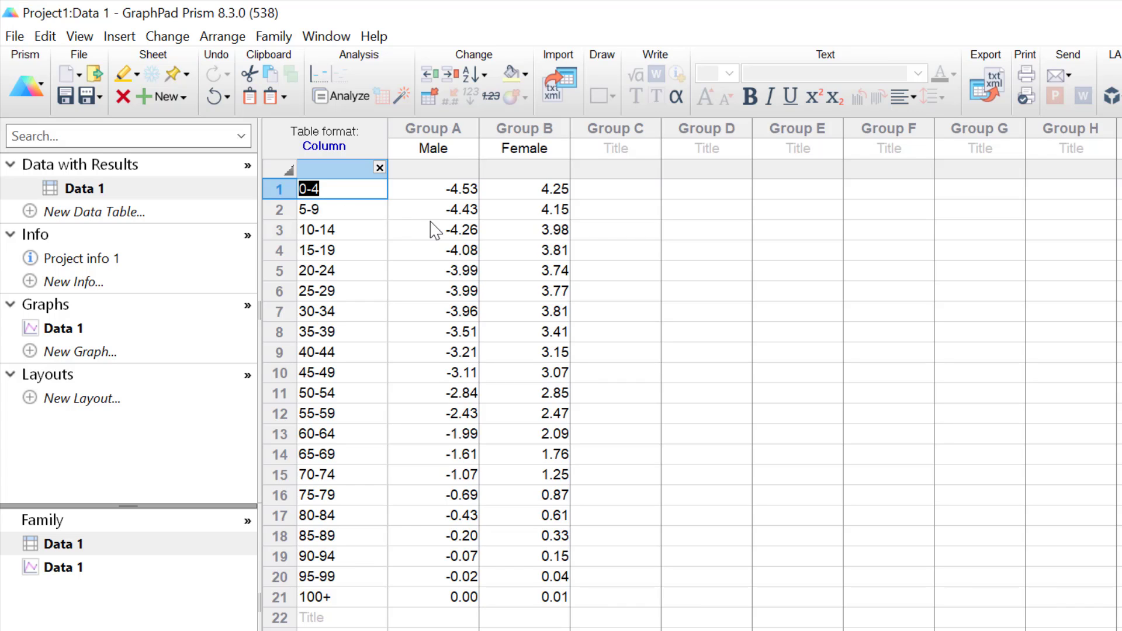
pyautogui.click(453, 215)
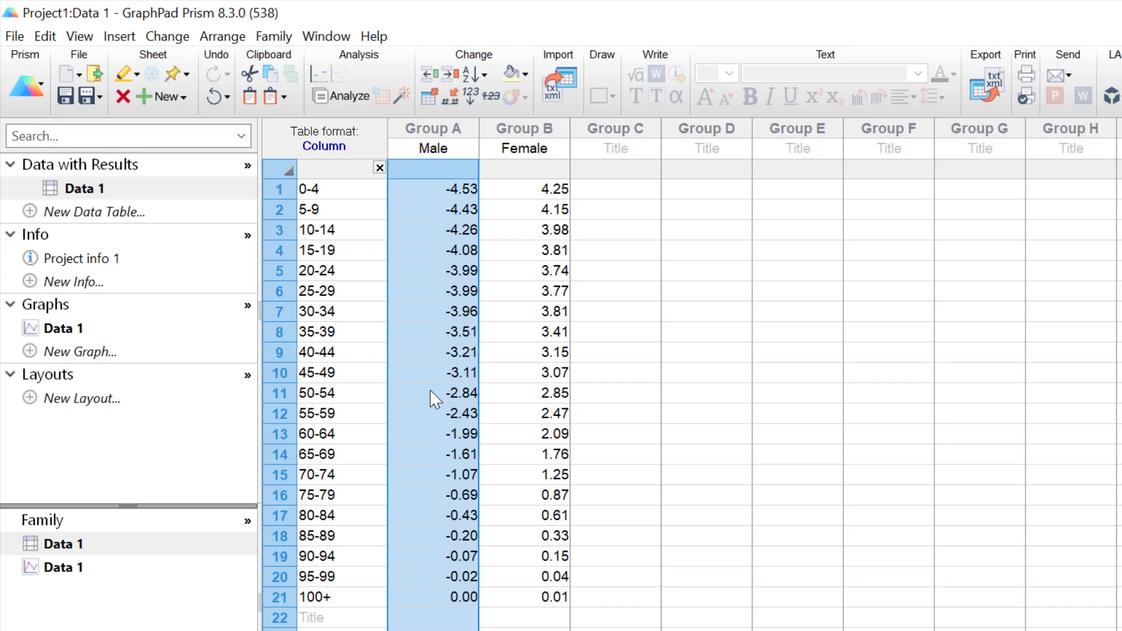
pyautogui.click(706, 515)
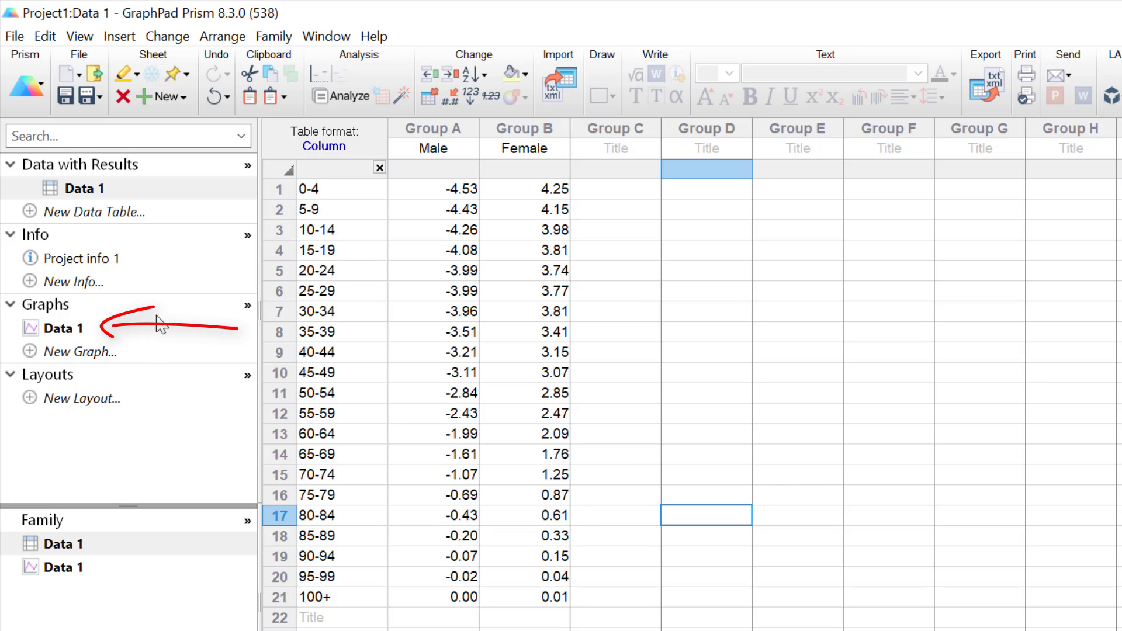
# - Change the Data 1 graph to the Grouped family's stacked bars summary-data type
pyautogui.click(64, 328)
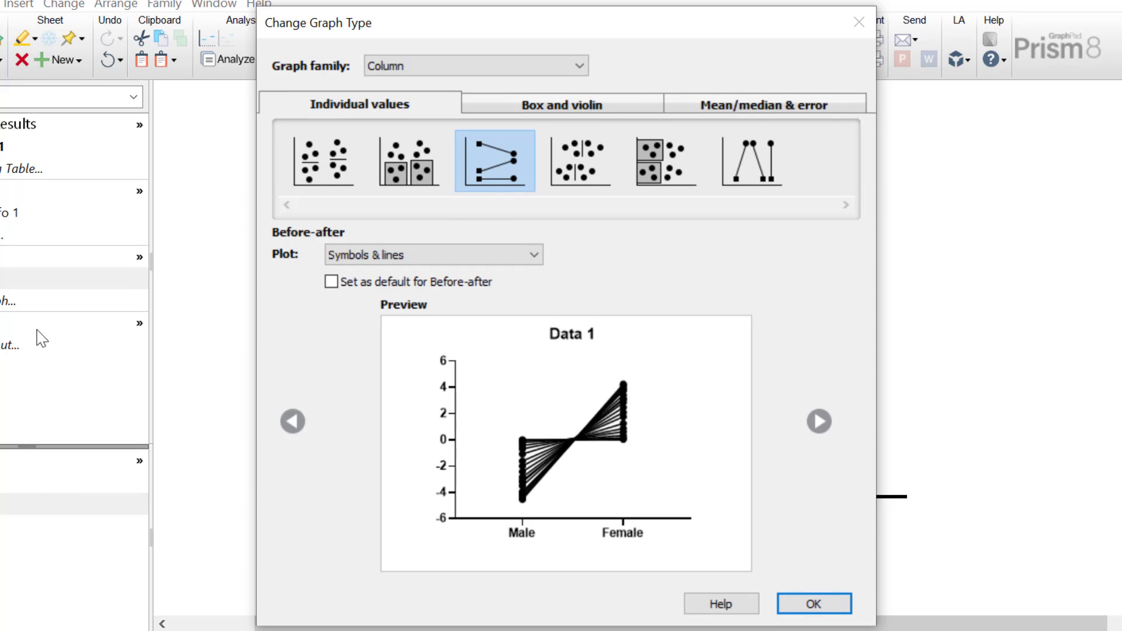
pyautogui.click(460, 70)
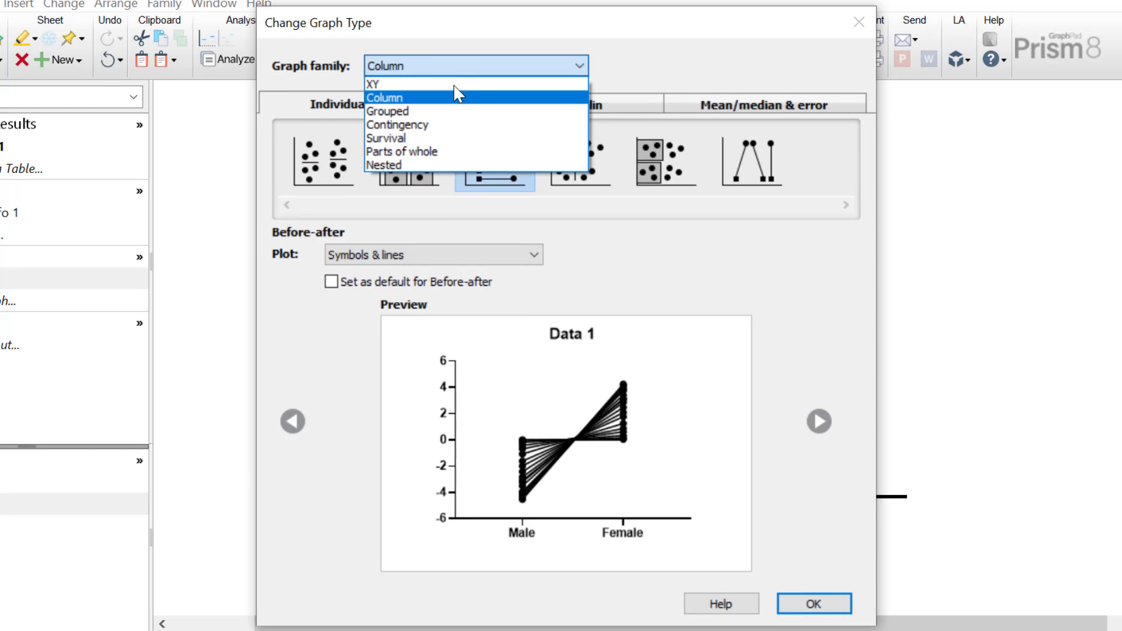
pyautogui.click(441, 108)
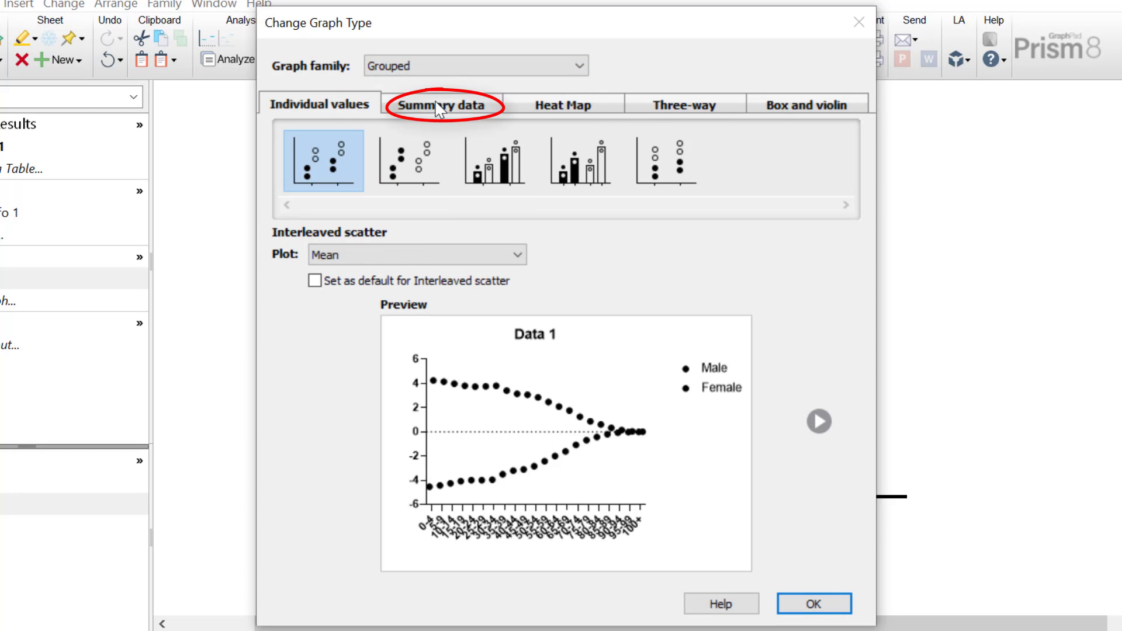
pyautogui.click(438, 106)
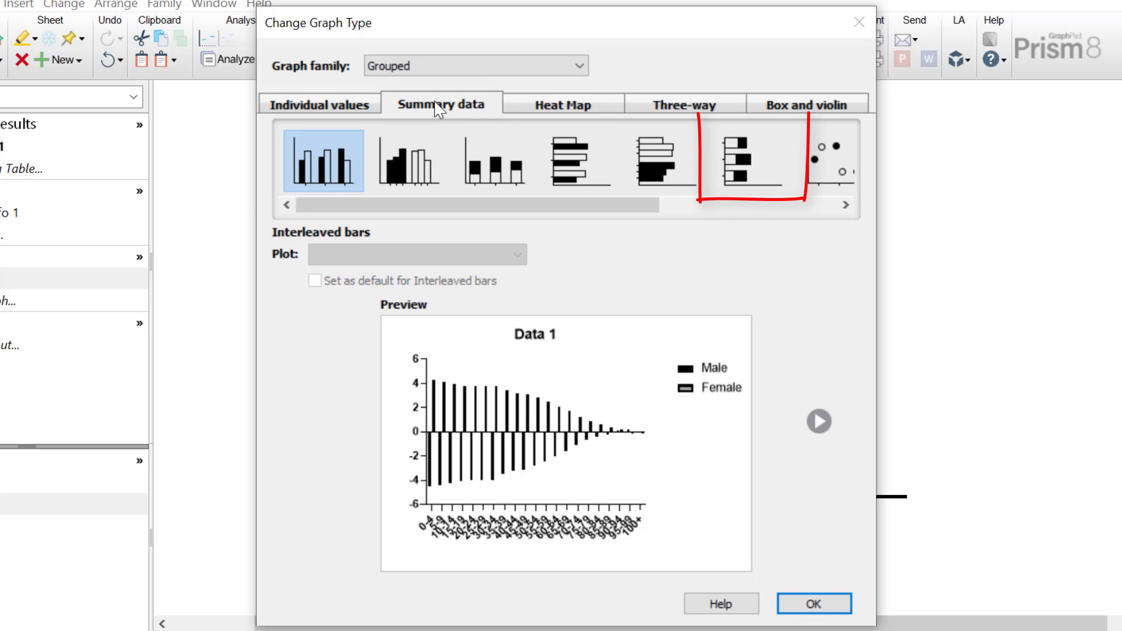
pyautogui.click(734, 167)
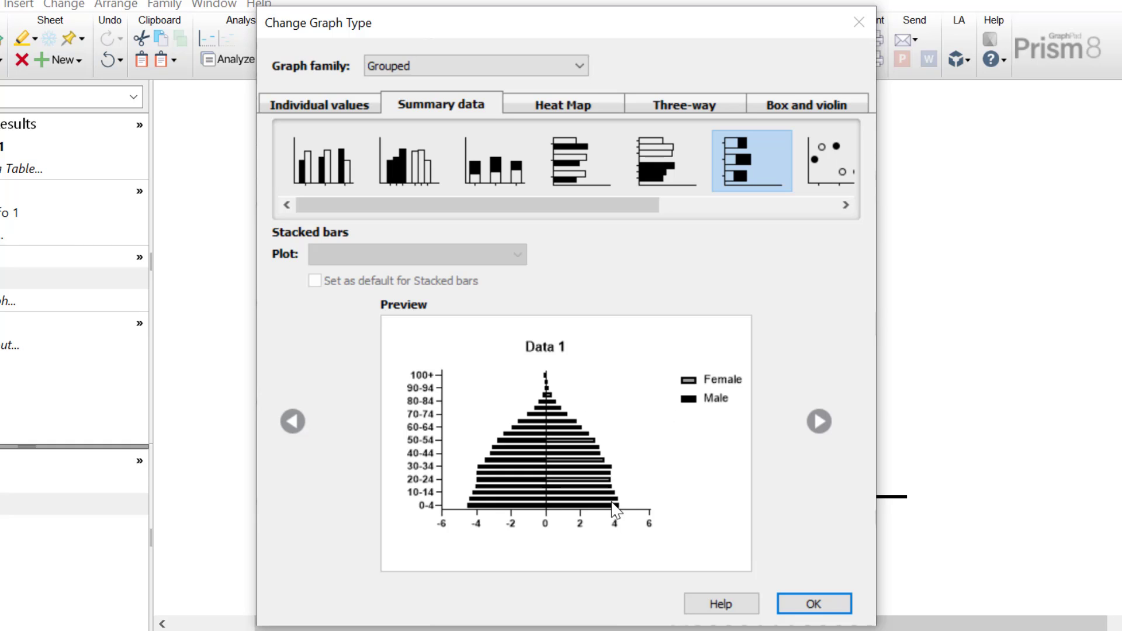
pyautogui.click(806, 607)
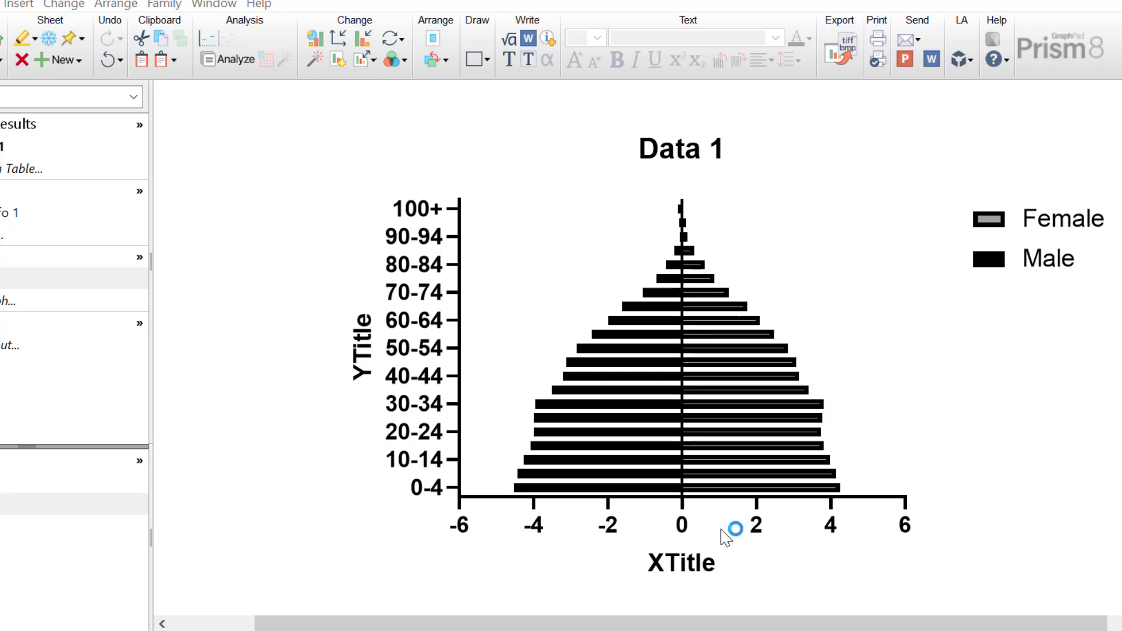
# - Apply the Floral colour scheme so Male bars are blue and Female bars purple
pyautogui.click(397, 58)
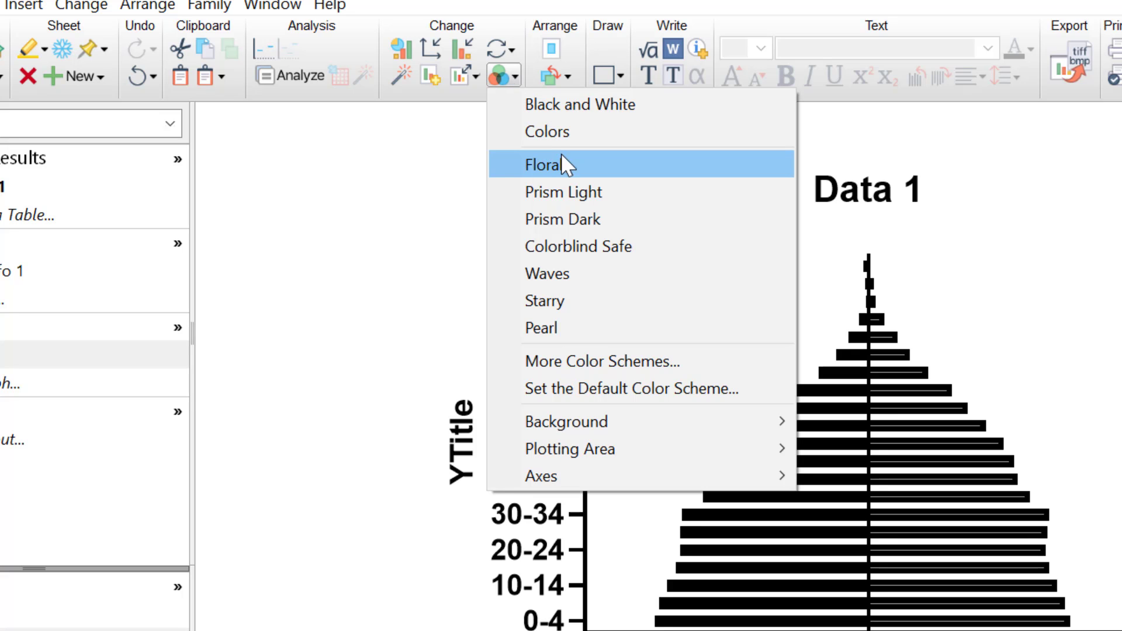
pyautogui.click(599, 167)
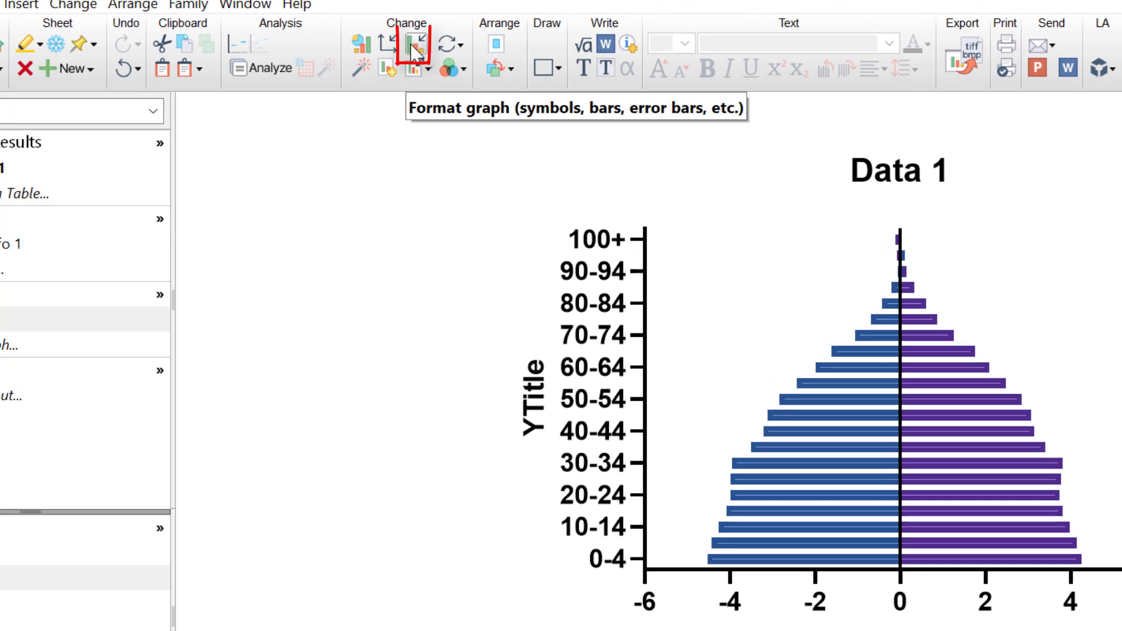
# - Set a 1/2 pt bar border for all data sets of the pyramid
pyautogui.click(413, 50)
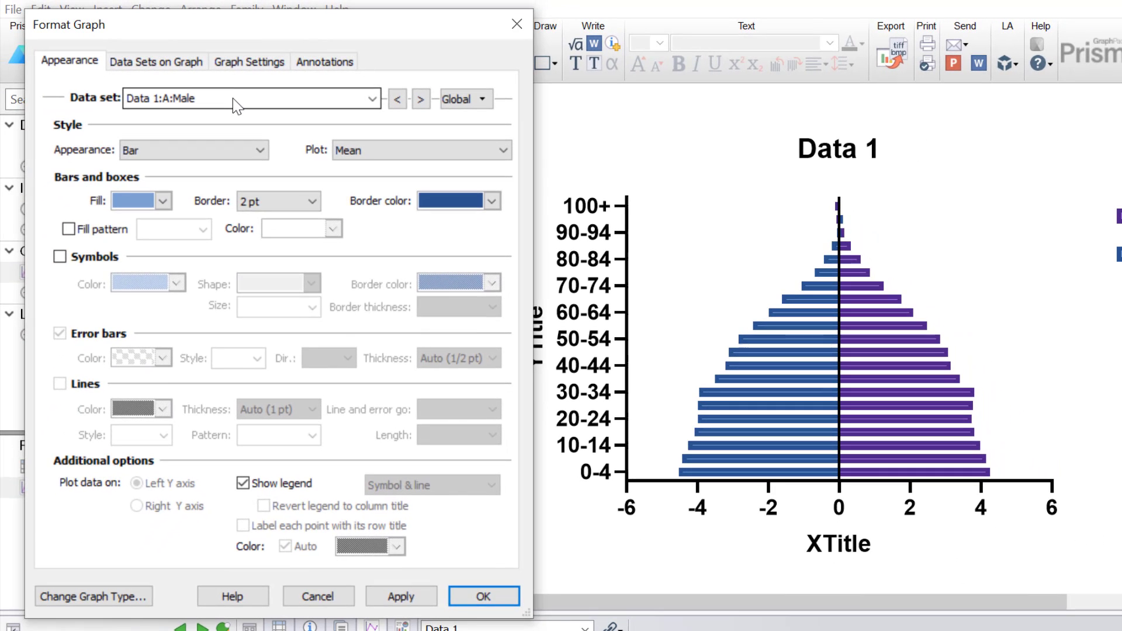
pyautogui.click(233, 98)
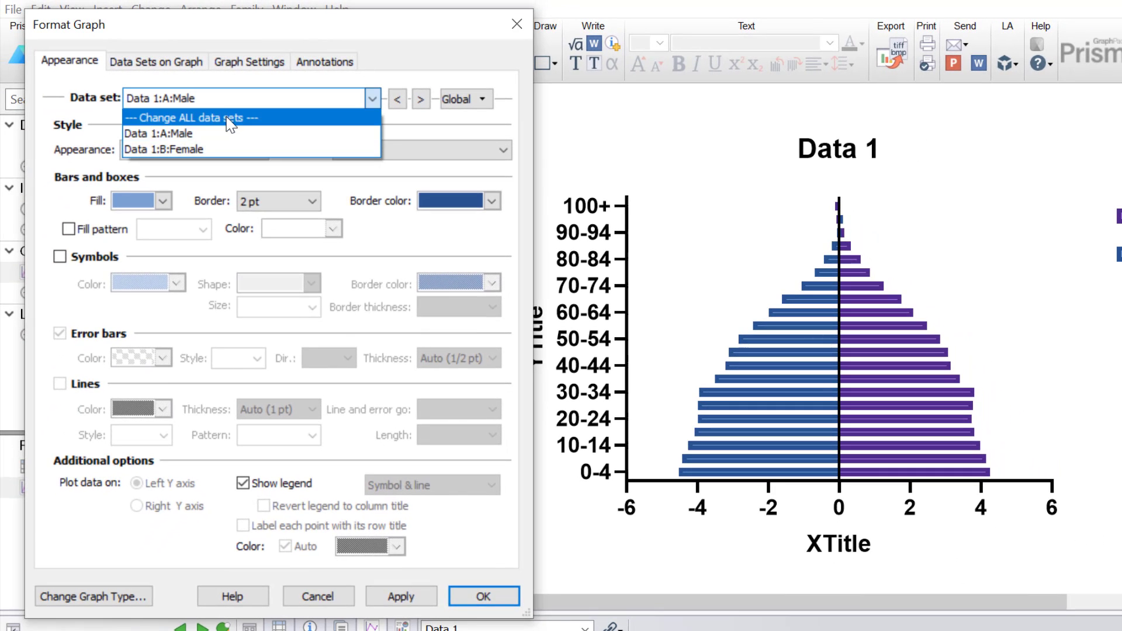
pyautogui.click(229, 120)
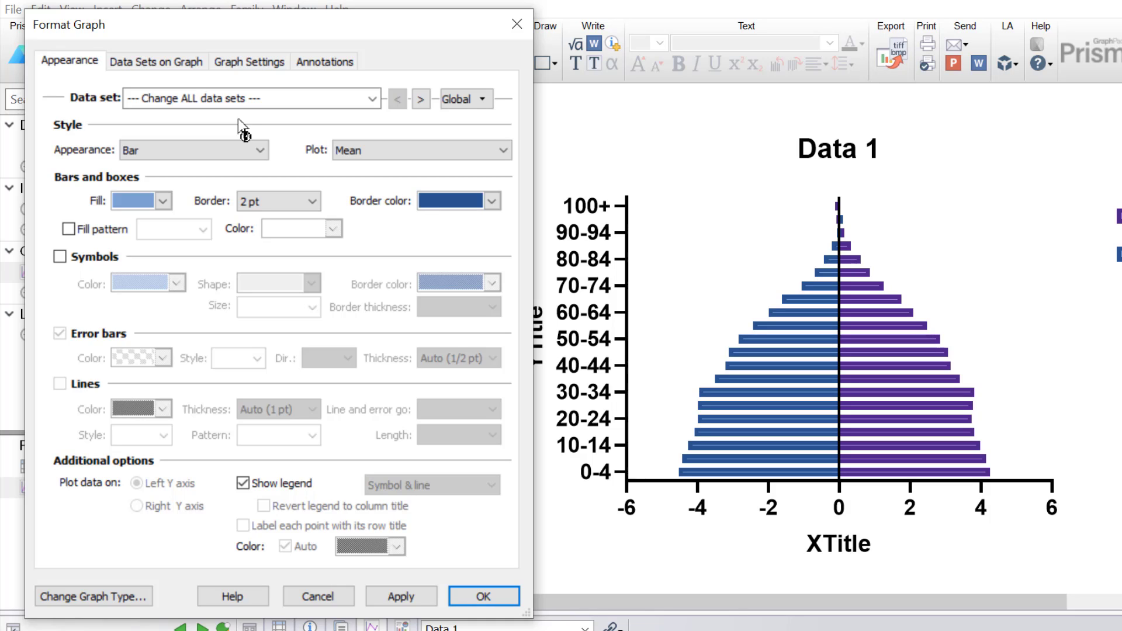
pyautogui.click(305, 201)
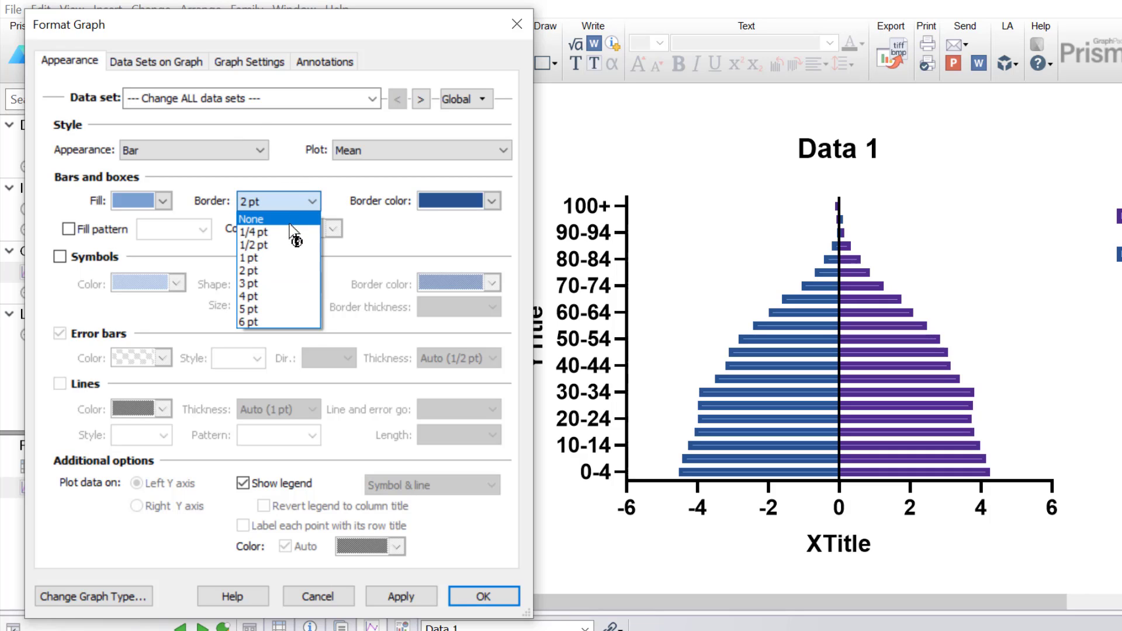
pyautogui.click(288, 245)
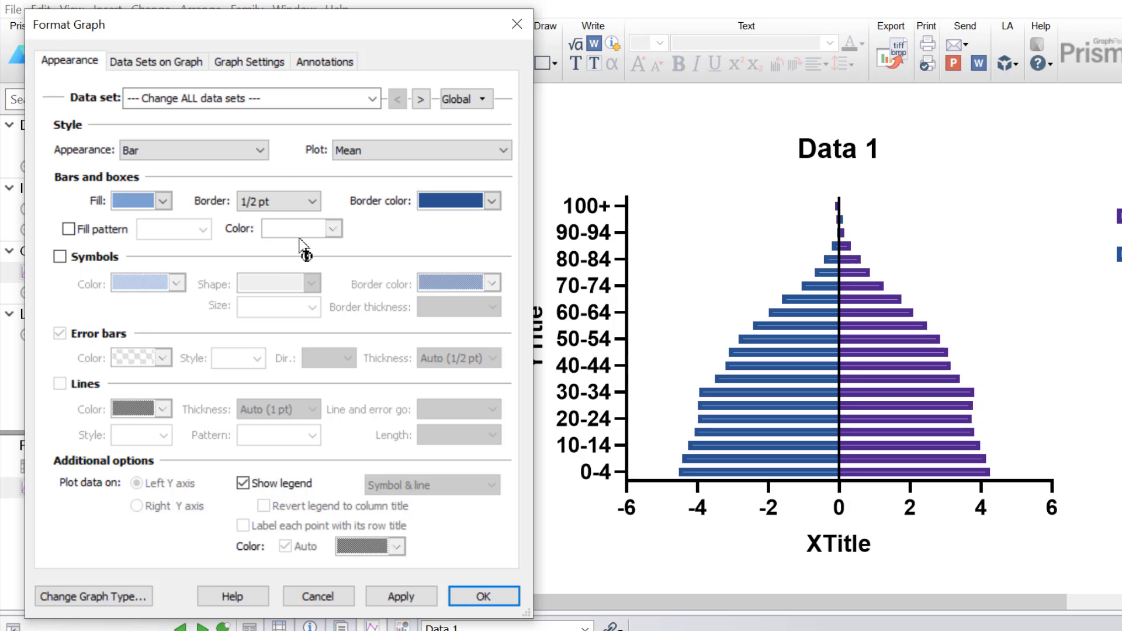
pyautogui.click(479, 595)
pyautogui.moveTo(493, 604); pyautogui.dragTo(597, 608)
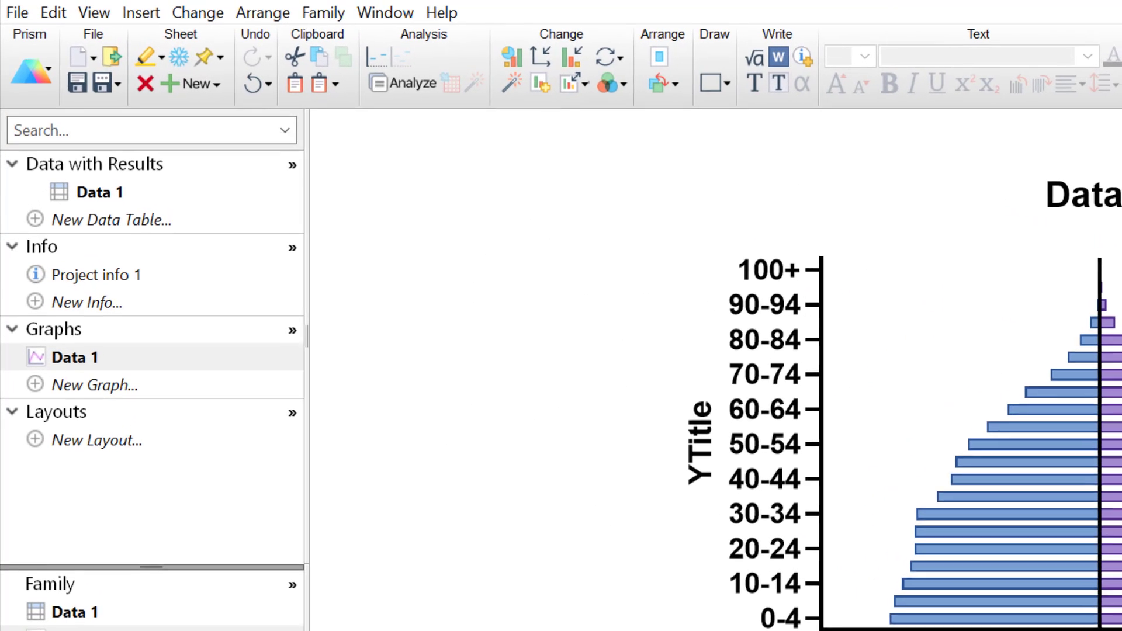
# - On the X axis, add an additional tick at -2 labelled 2
pyautogui.click(544, 58)
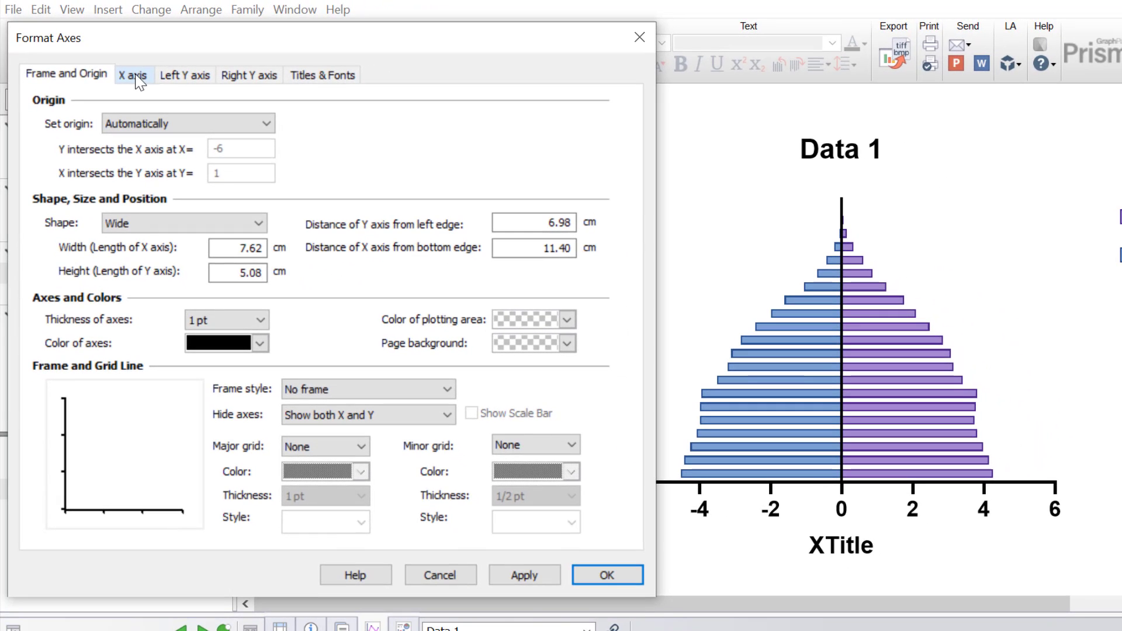
pyautogui.click(138, 79)
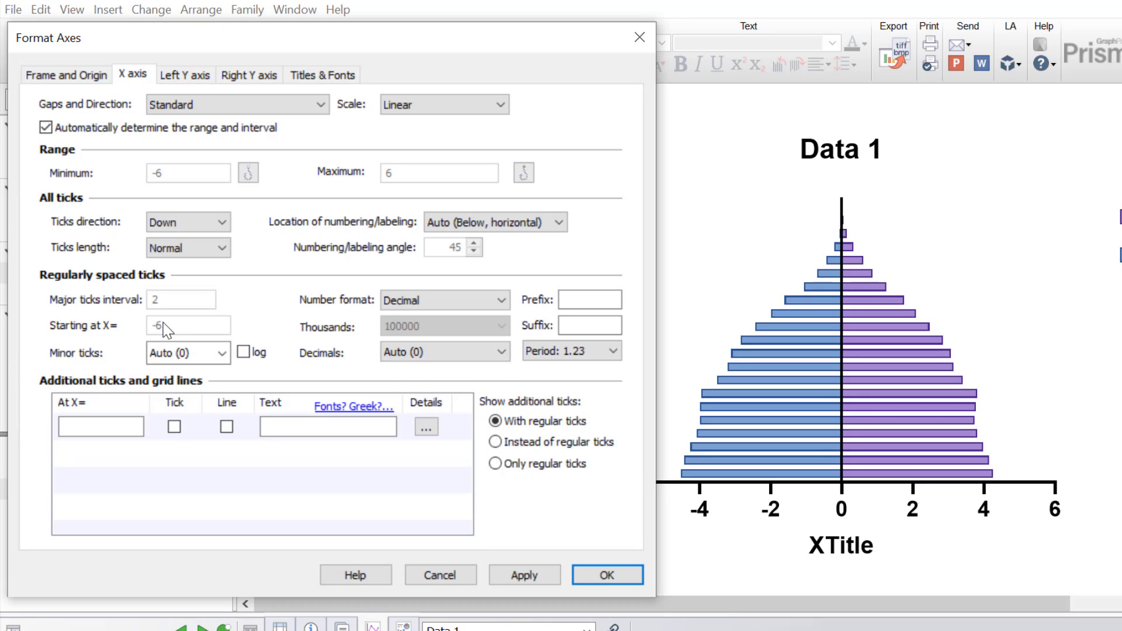
pyautogui.click(112, 422)
pyautogui.write('-2')
pyautogui.click(176, 431)
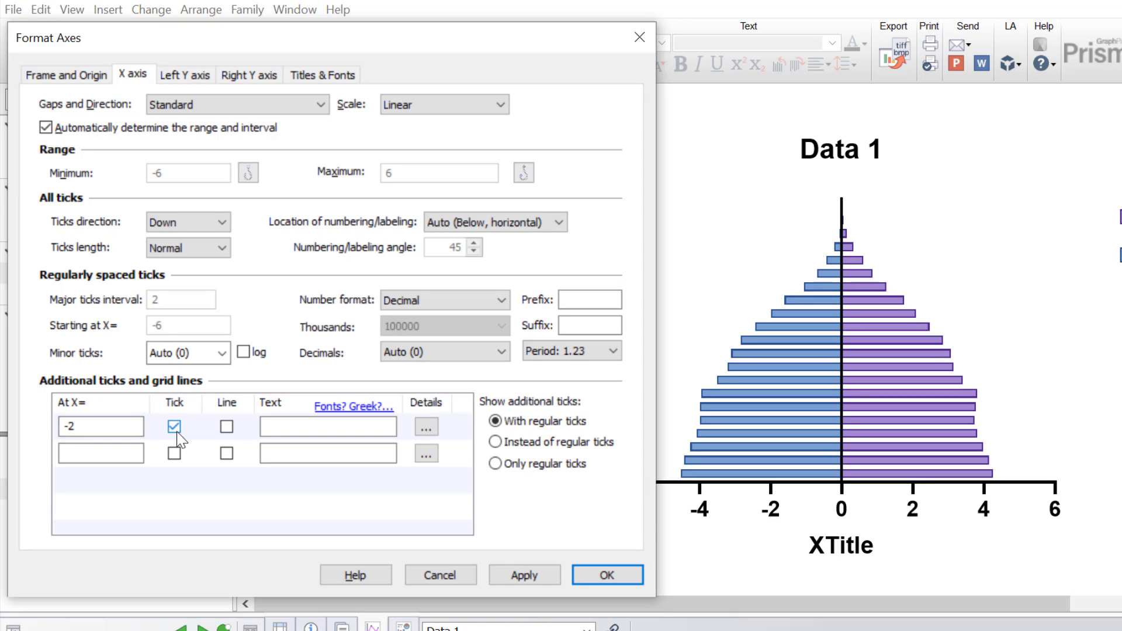
pyautogui.click(285, 425)
pyautogui.write('2')
pyautogui.click(518, 575)
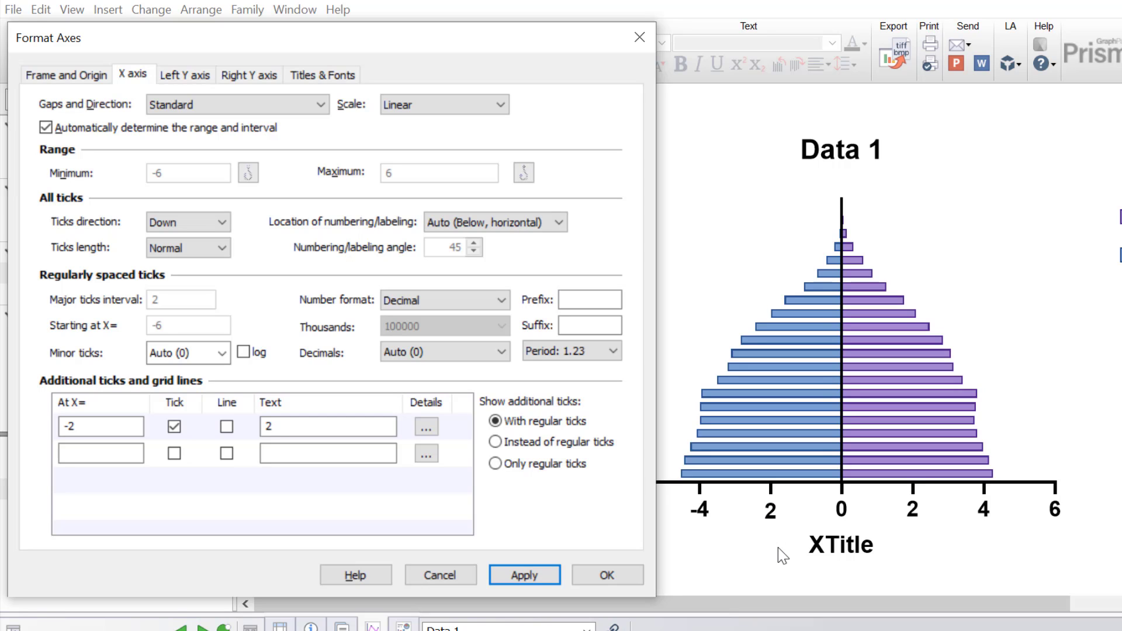
# - Add ticks at -4 and -6 labelled 4 and 6, and confirm the axis changes
pyautogui.click(117, 455)
pyautogui.write('-4')
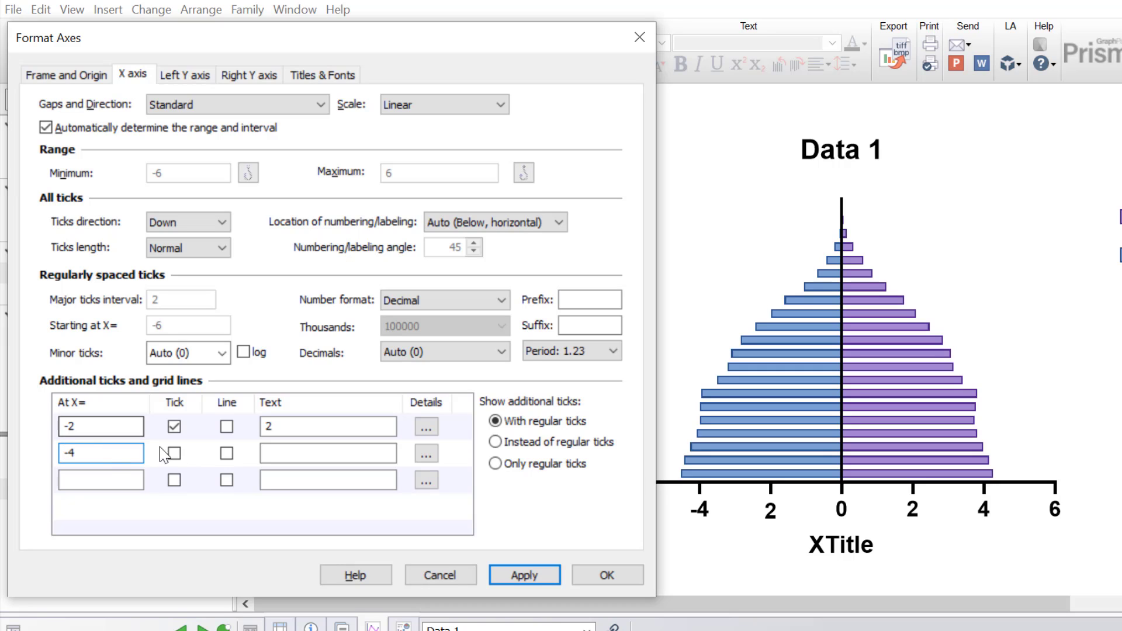
pyautogui.click(173, 455)
pyautogui.click(291, 454)
pyautogui.write('4')
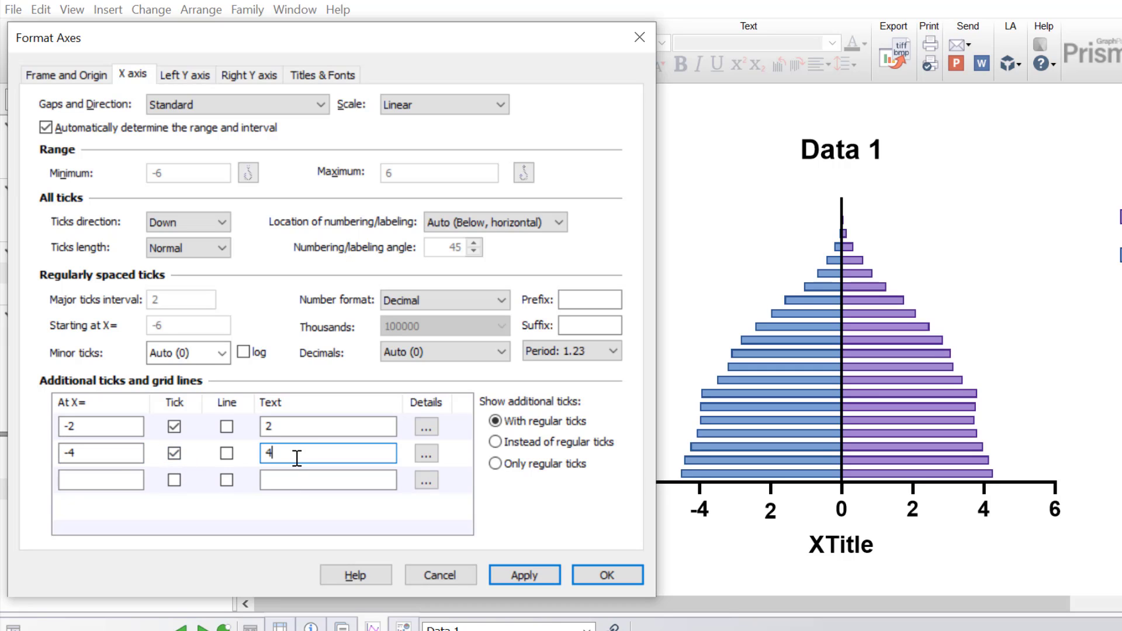
pyautogui.click(119, 478)
pyautogui.write('-6')
pyautogui.click(174, 480)
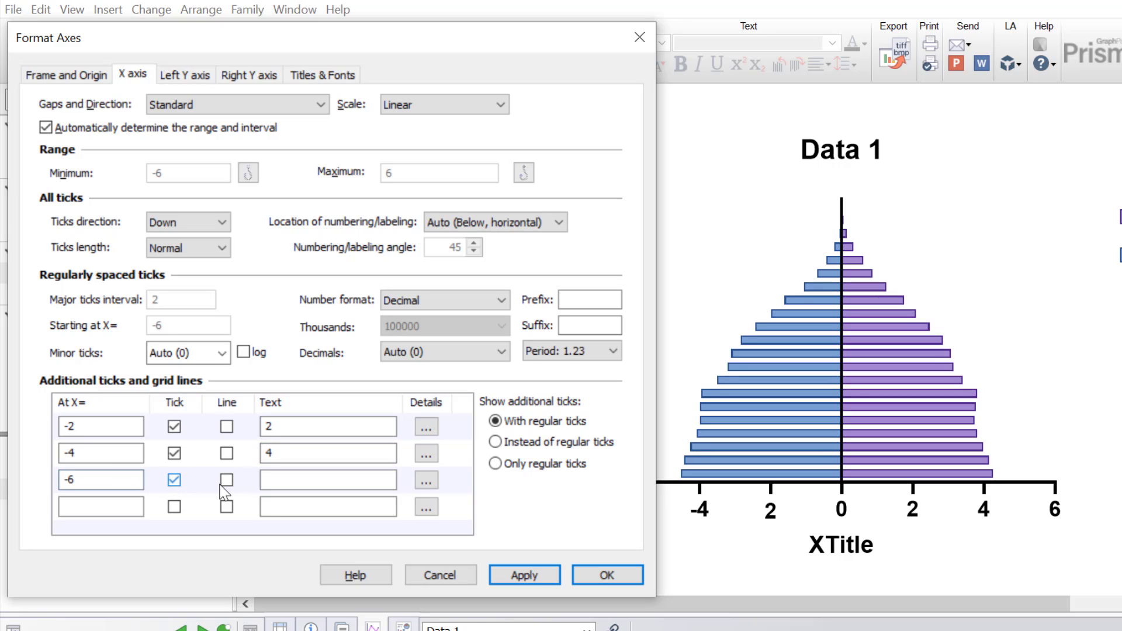
pyautogui.click(277, 480)
pyautogui.write('6')
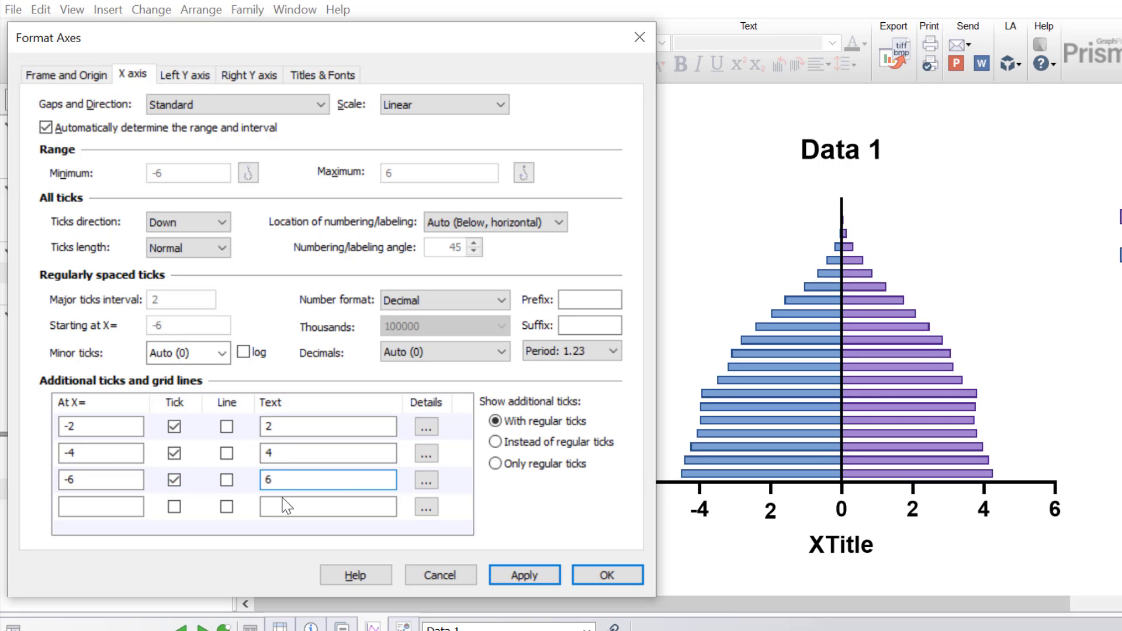
pyautogui.click(587, 576)
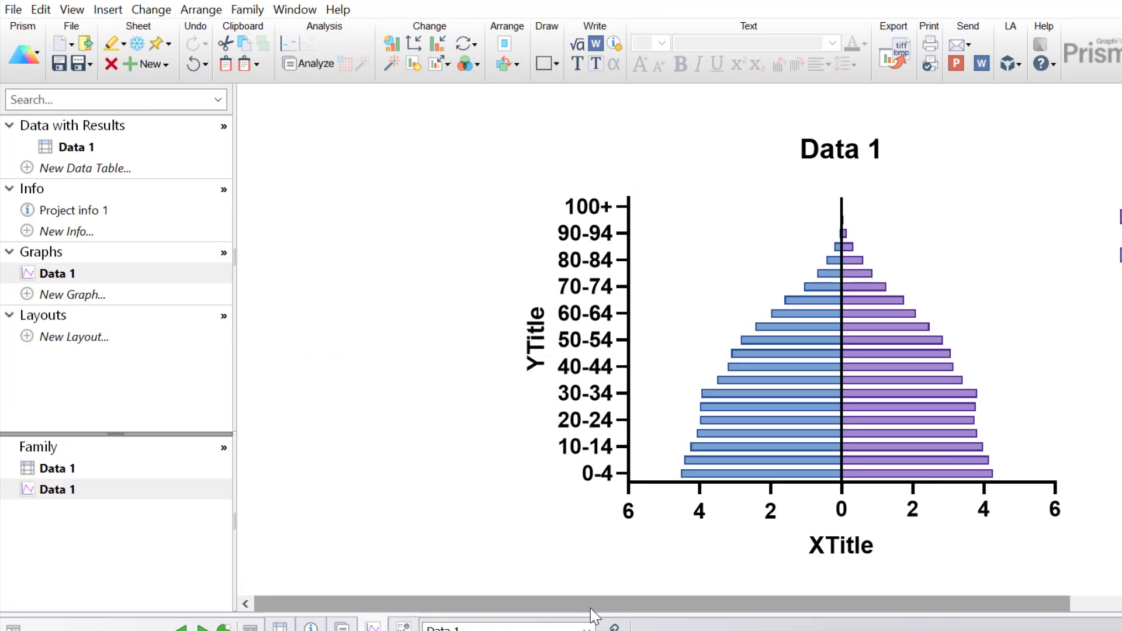
# - Title the X axis 'Population (%)' and the Y axis 'Age group (years)'
pyautogui.moveTo(591, 609); pyautogui.dragTo(711, 620)
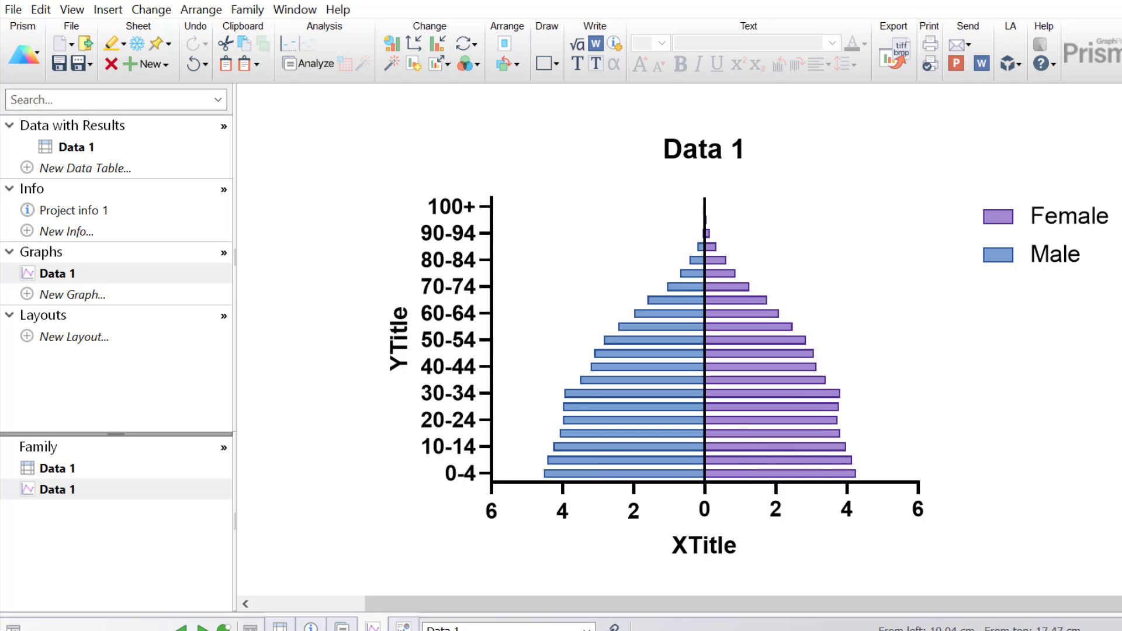
pyautogui.doubleClick(728, 552)
pyautogui.press('BackSpace')
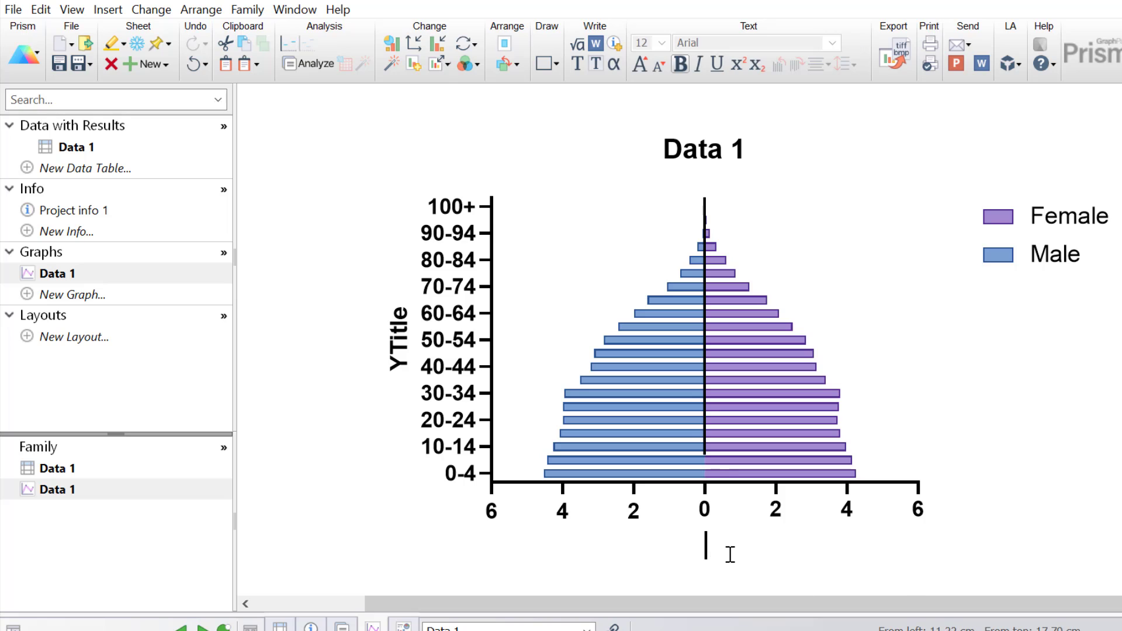
pyautogui.write('P')
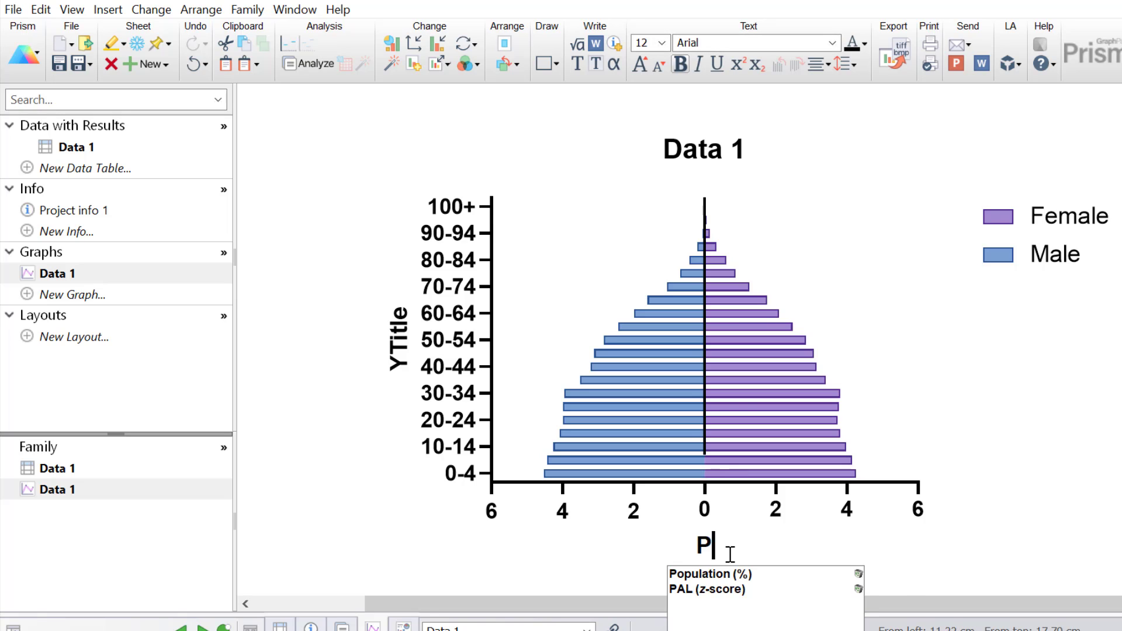
pyautogui.write('opulation (')
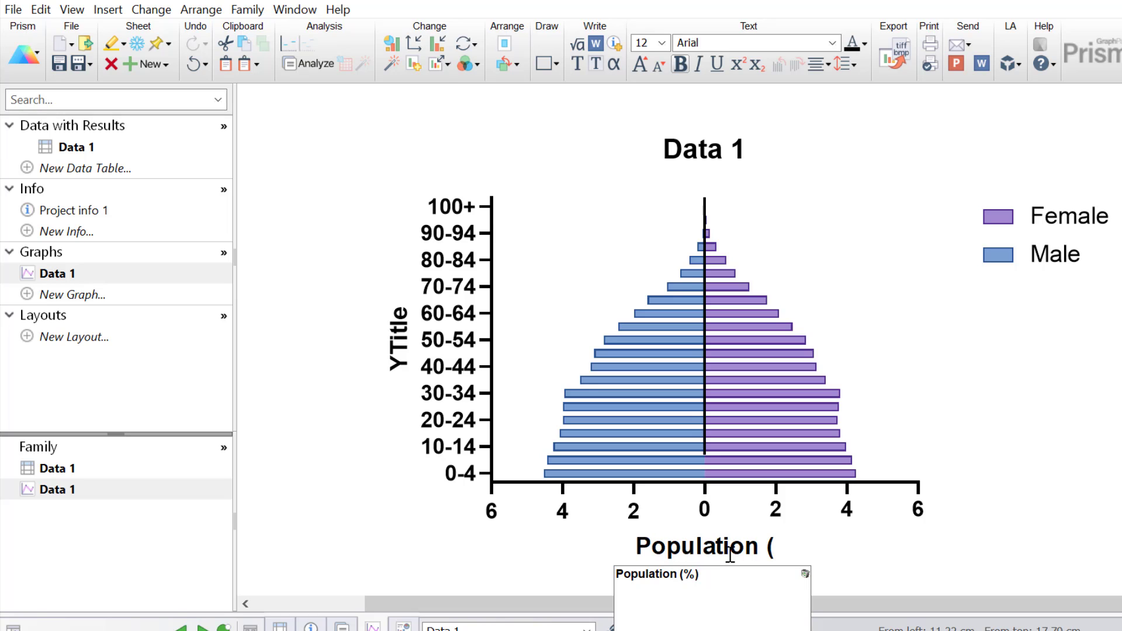
pyautogui.write('%)')
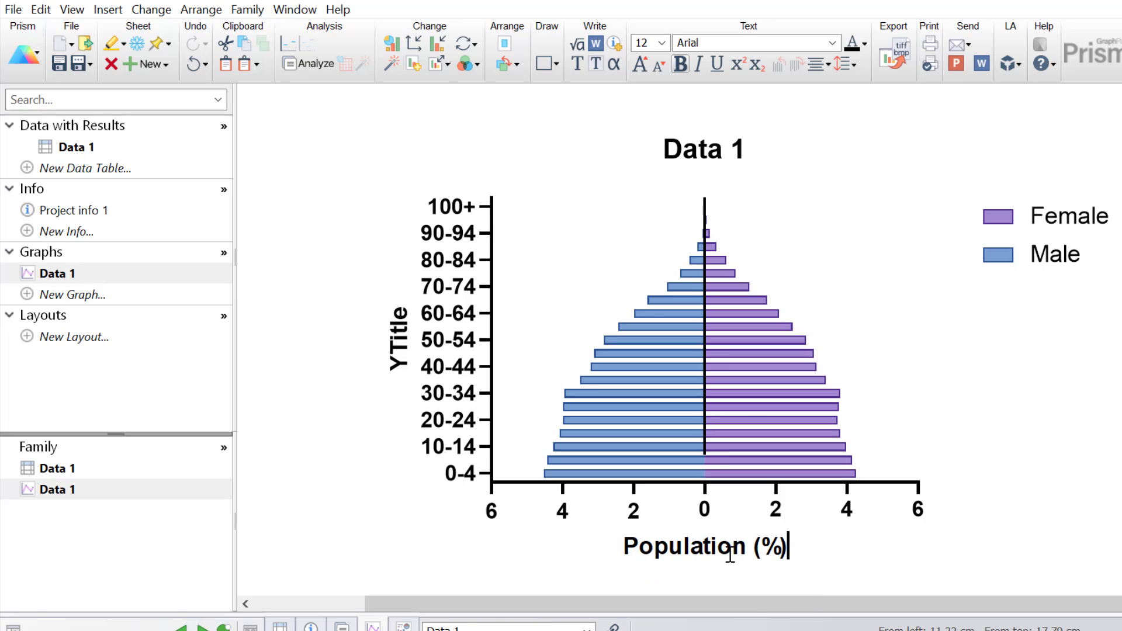
pyautogui.click(634, 577)
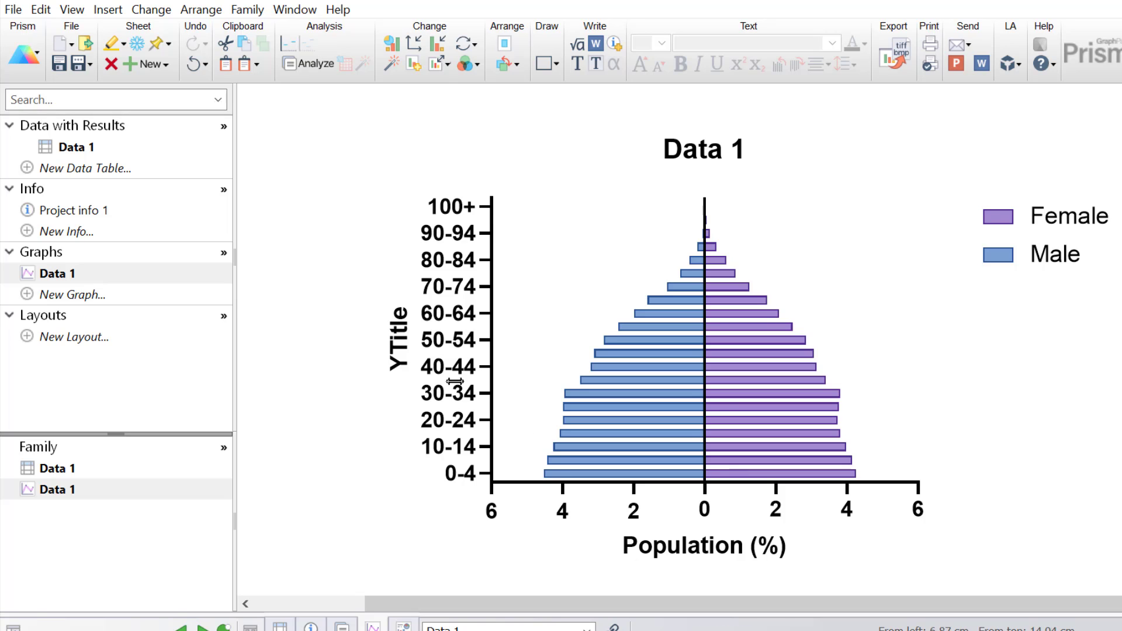
pyautogui.doubleClick(398, 333)
pyautogui.write('Age group ')
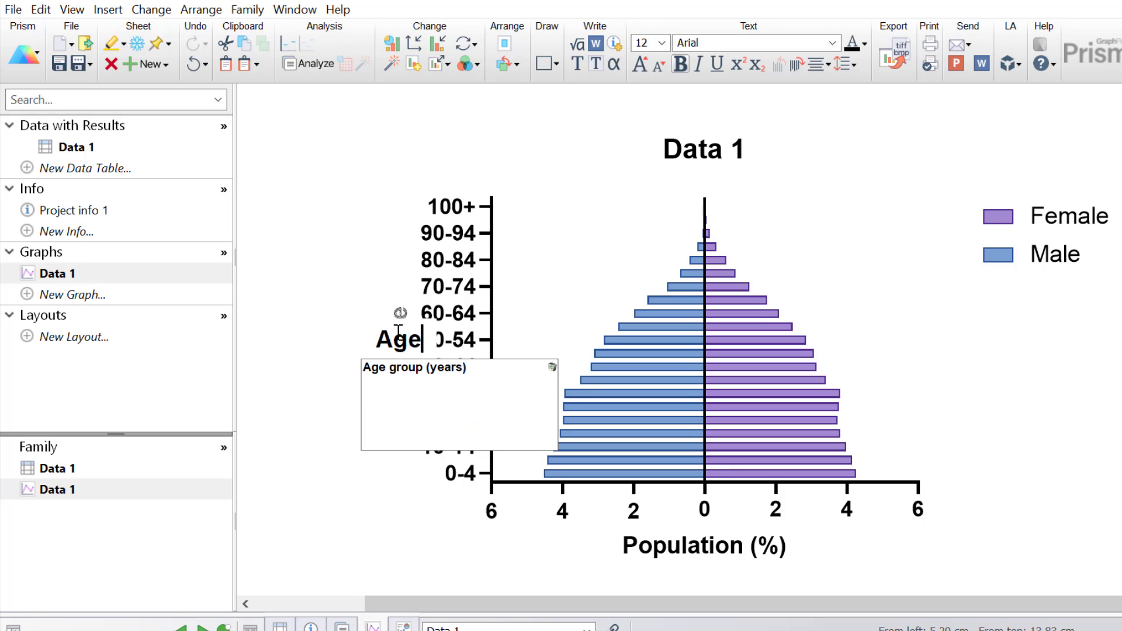
pyautogui.write('(year')
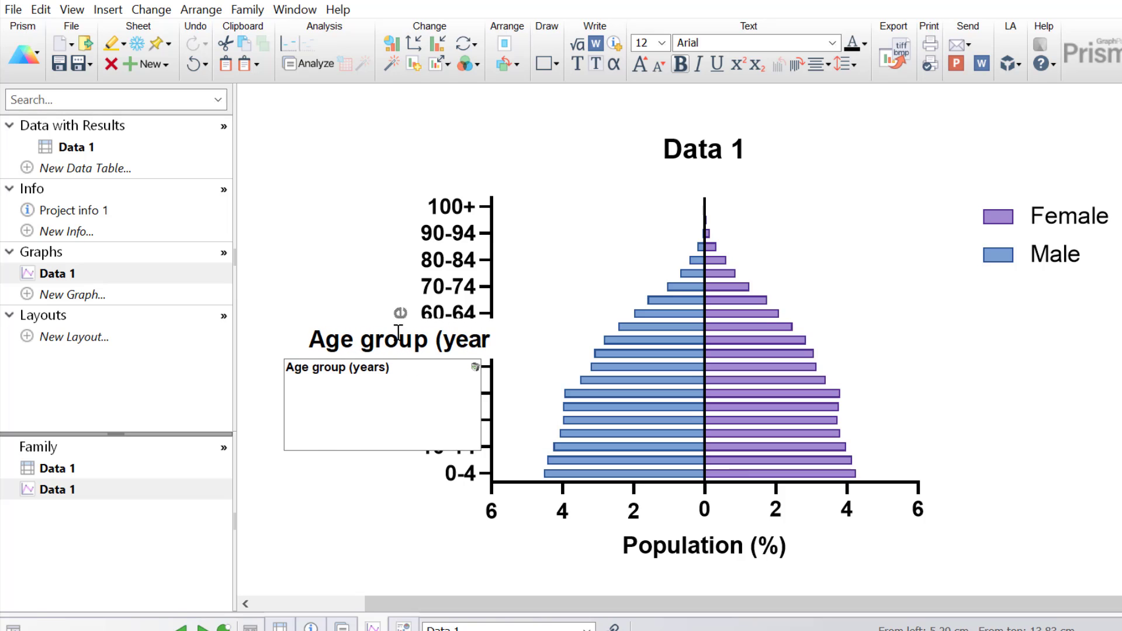
pyautogui.write('s)')
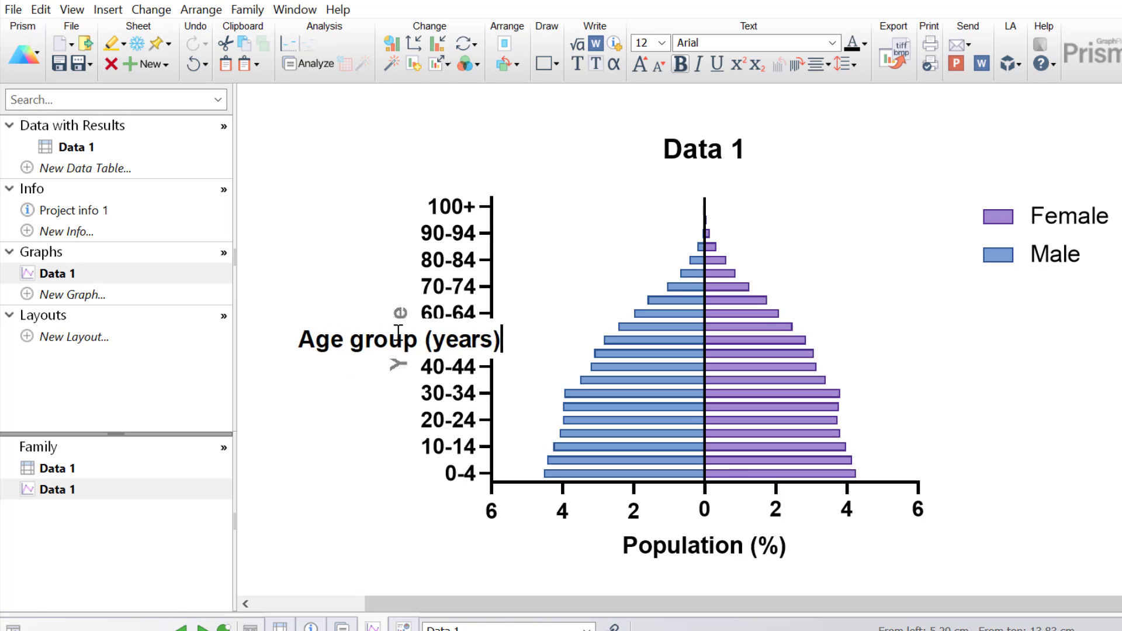
pyautogui.click(375, 522)
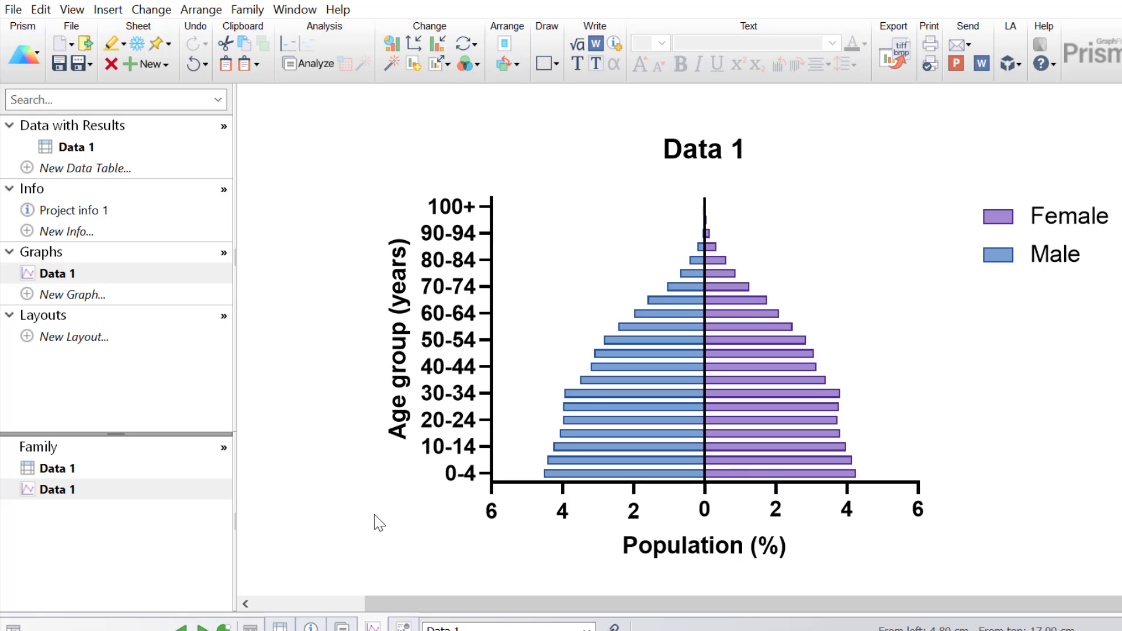
# - Rename the chart heading from Data 1 to 'World population in 2019'
pyautogui.doubleClick(702, 151)
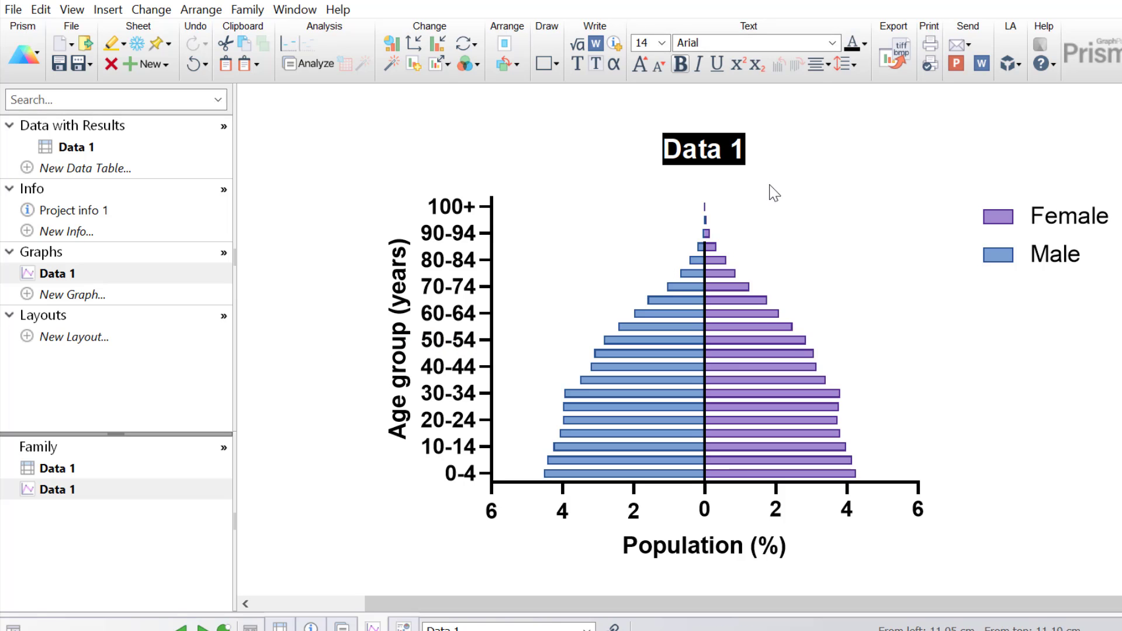
pyautogui.write('World')
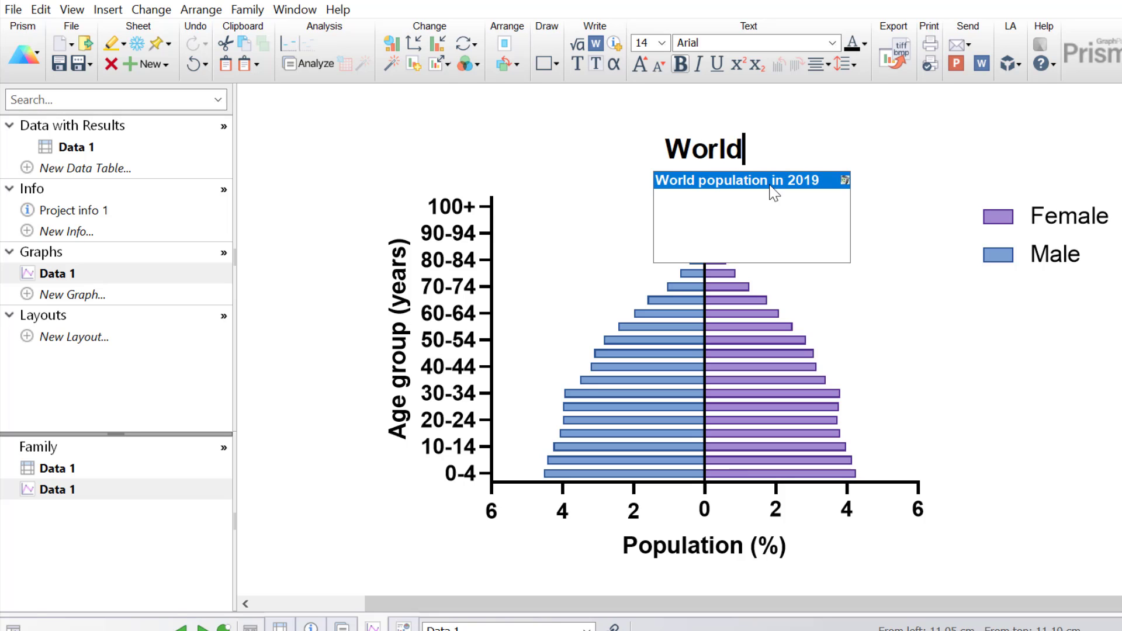
pyautogui.press('Return')
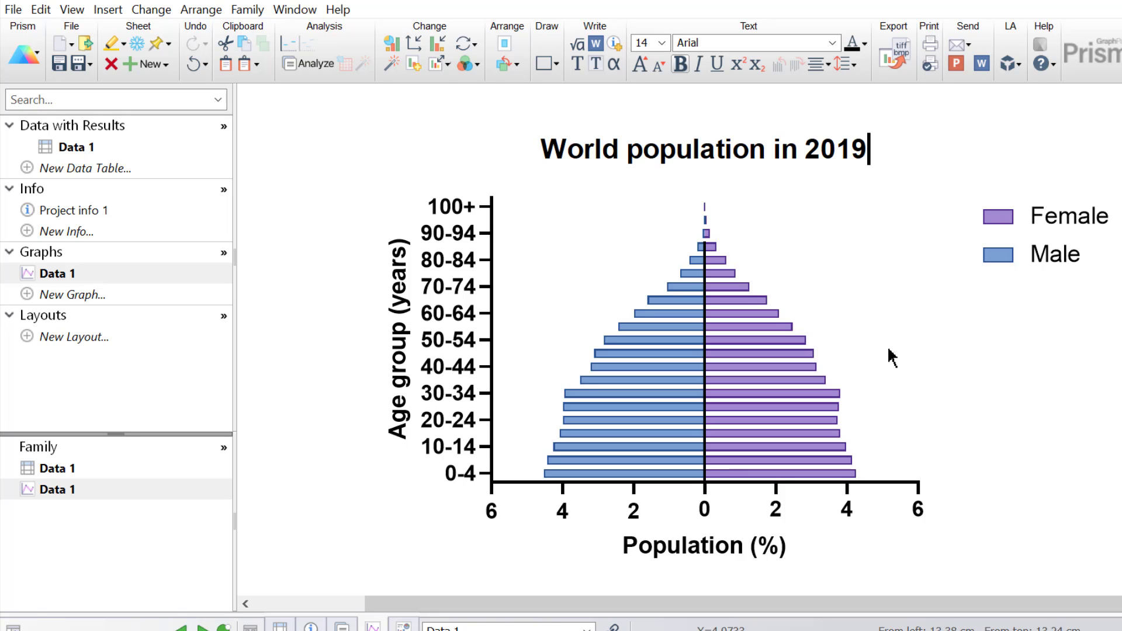
pyautogui.click(981, 394)
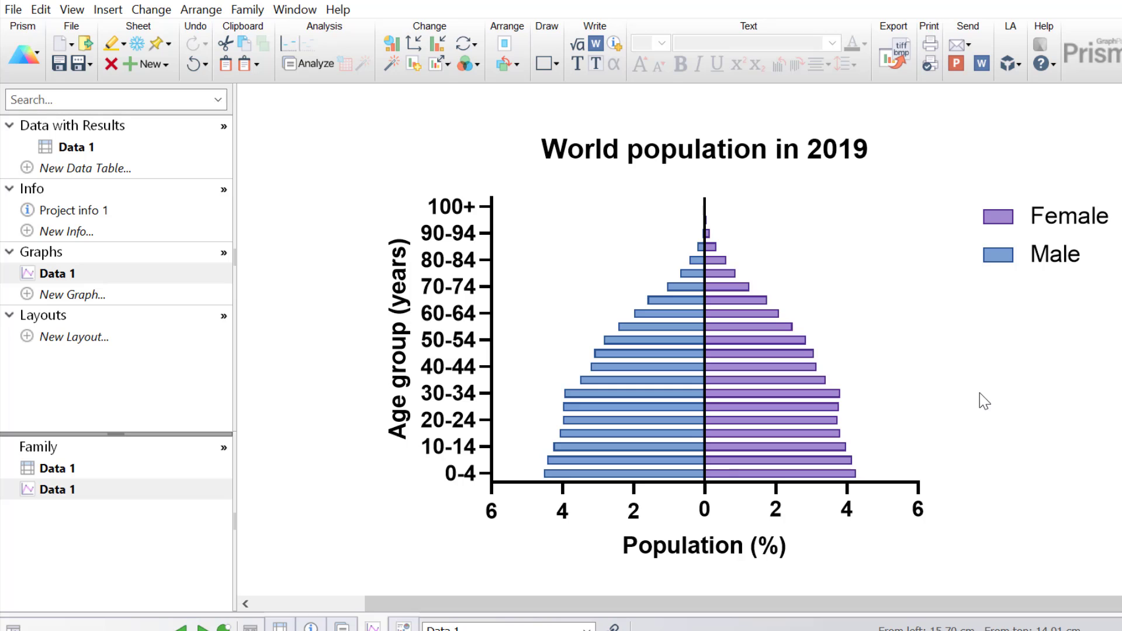